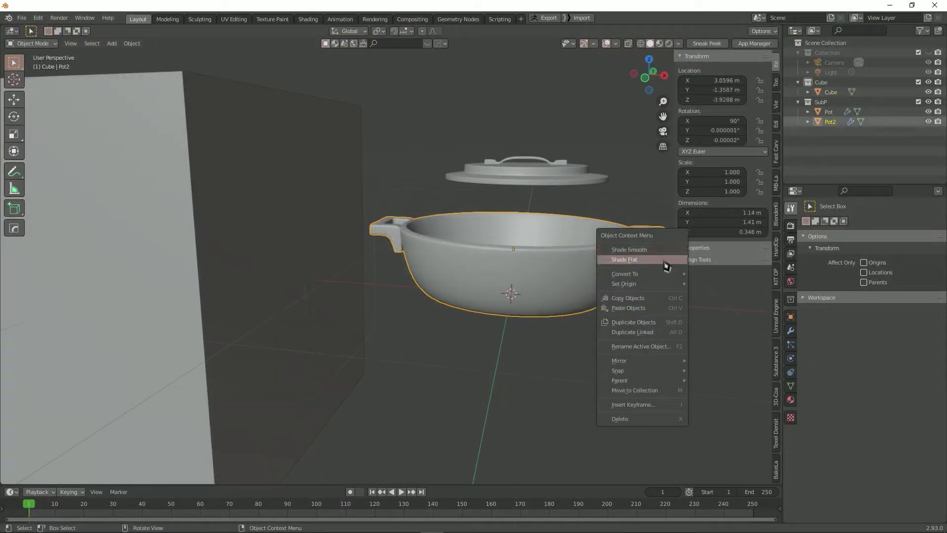
- Try Shade Flat on the Pot2 body, then apply Shade Smooth, leaving the lid unchanged
click(668, 256)
key(KP_Decimal)
right_click(612, 254)
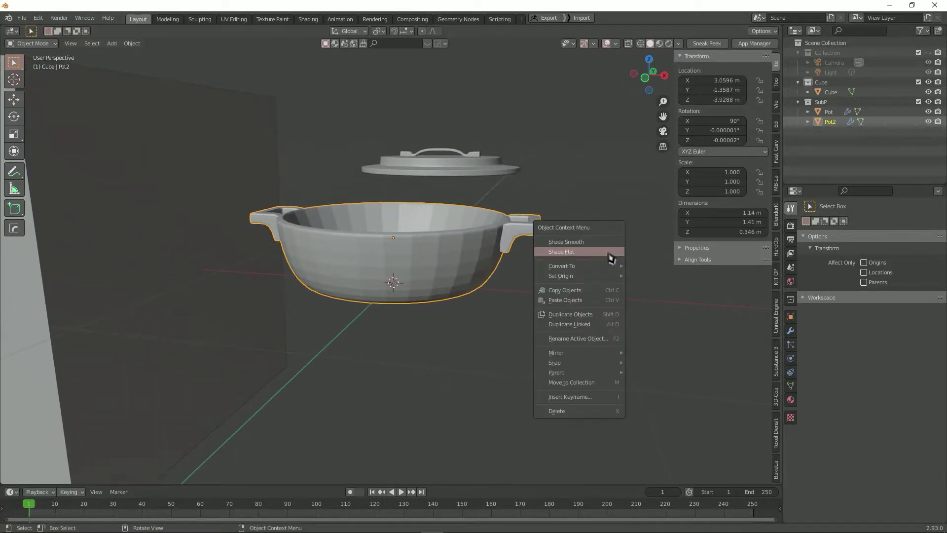
click(610, 252)
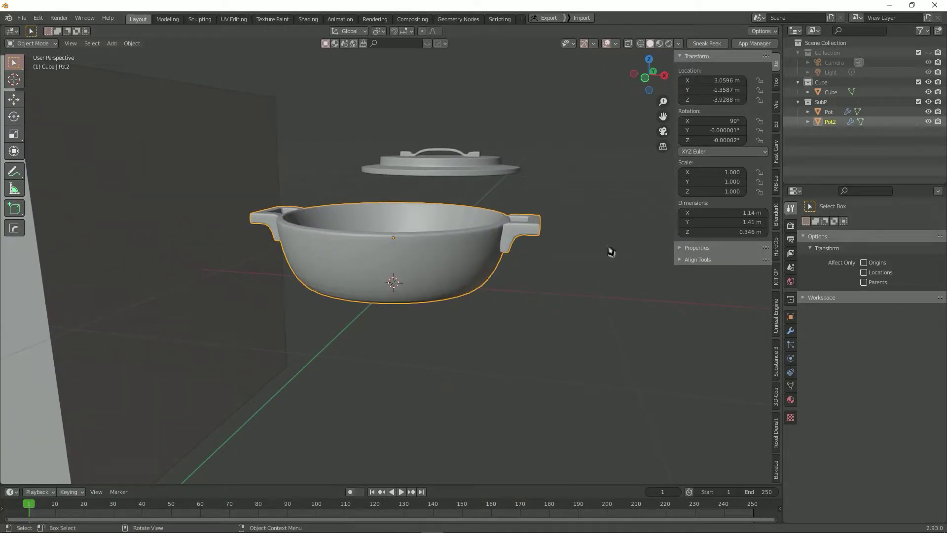
right_click(610, 252)
click(616, 259)
right_click(619, 262)
click(617, 256)
right_click(620, 264)
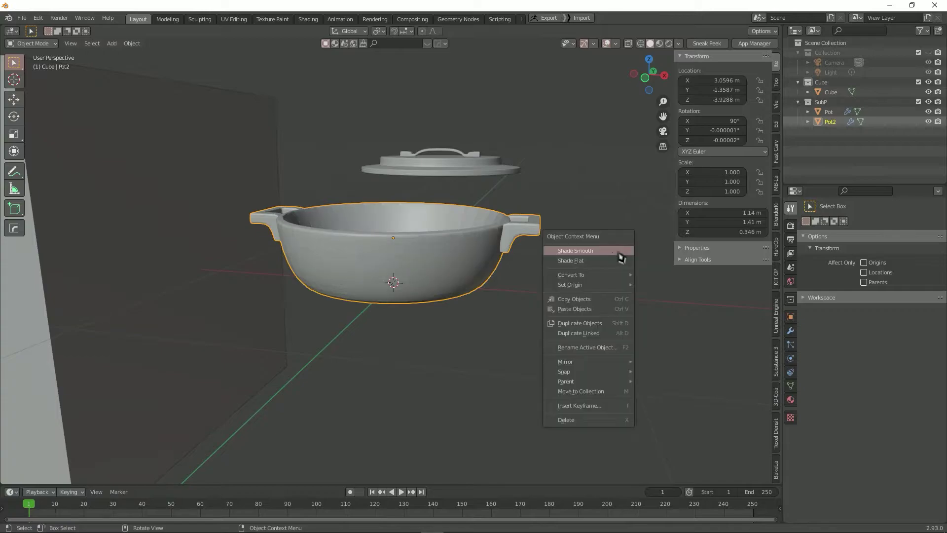
click(622, 267)
right_click(622, 267)
click(627, 259)
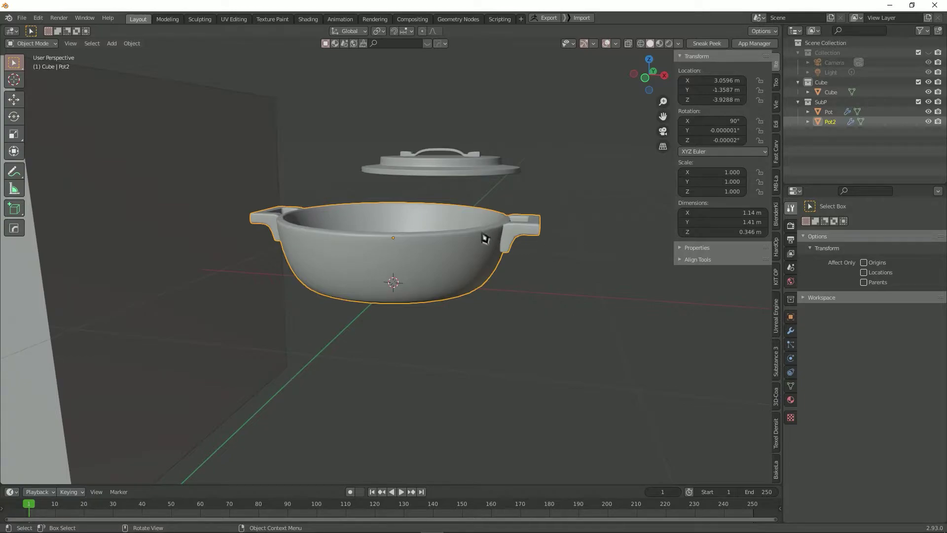
- Select pot and lid and export the selection as FBX to Workflow_01.fbx
shift+click(516, 169)
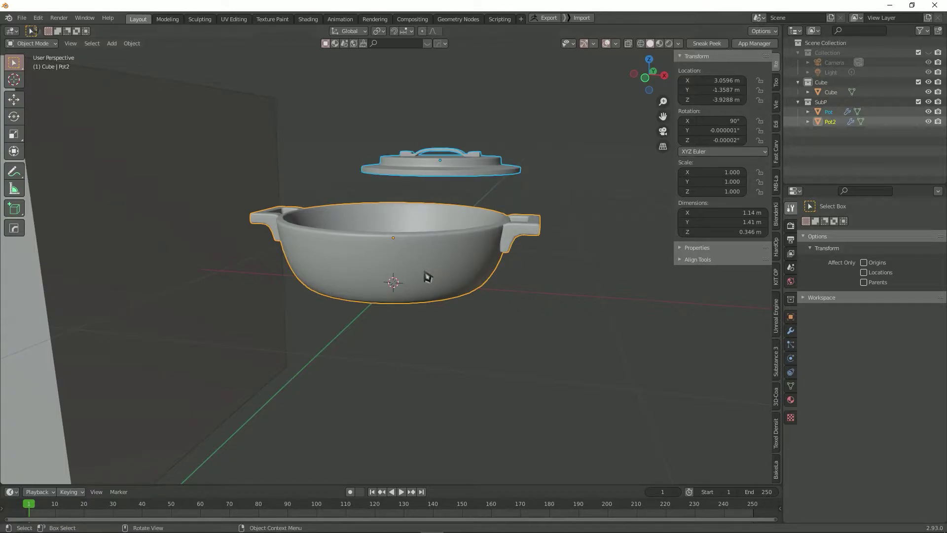
click(22, 18)
mouse_move(37, 161)
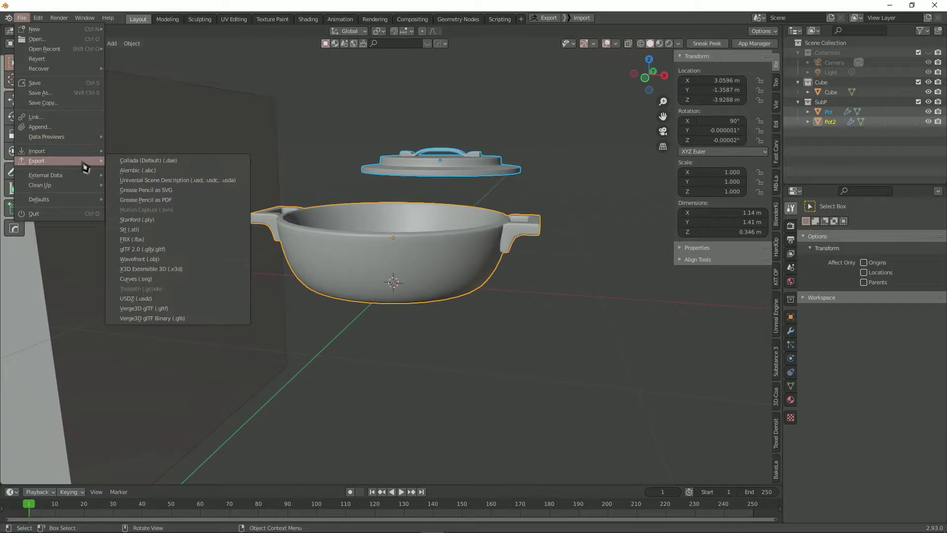
click(174, 239)
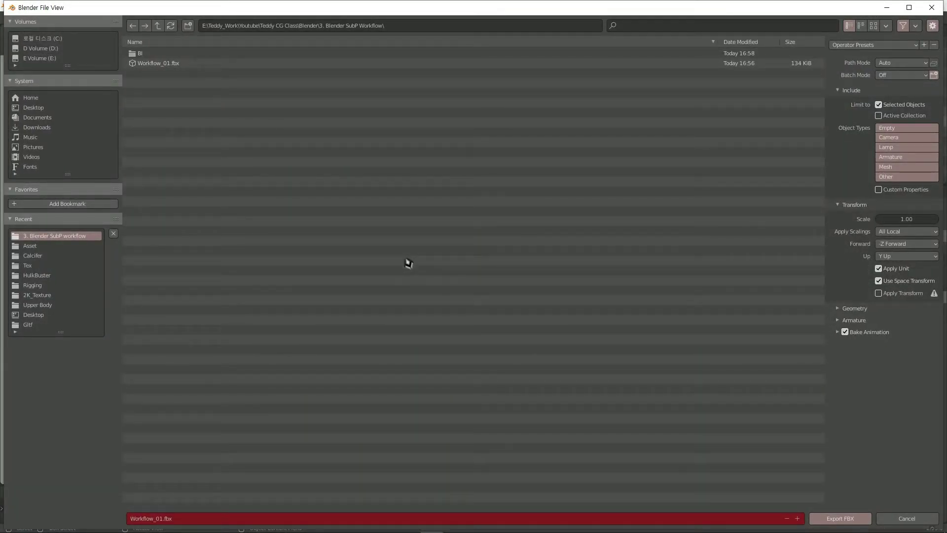
click(445, 28)
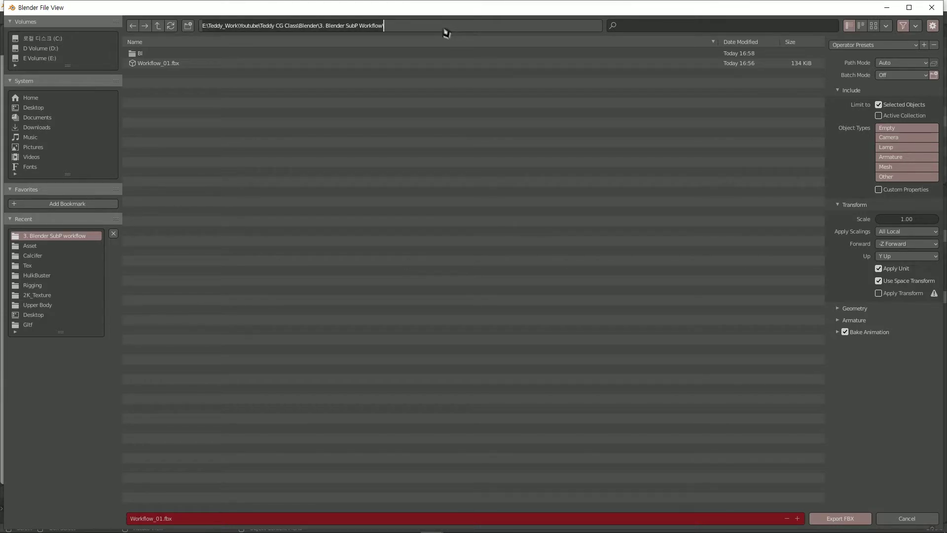
click(185, 66)
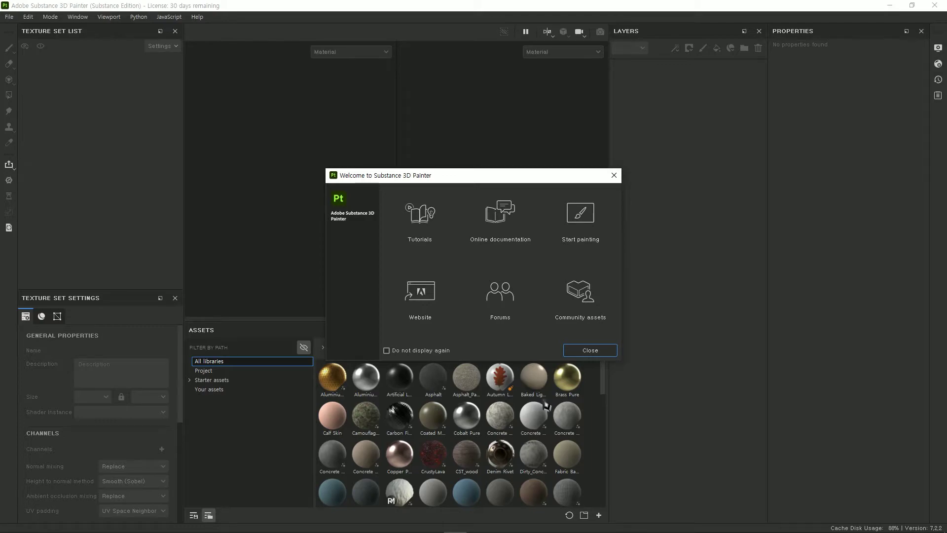
- Create a new Painter project from the Workflow_01 mesh, giving texture sets Pot and Pot2
click(591, 351)
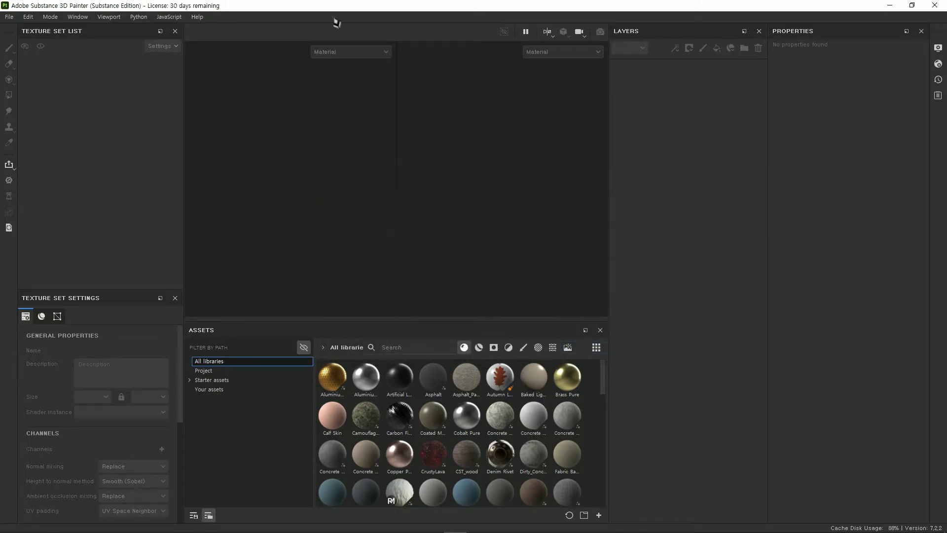
click(9, 16)
click(15, 29)
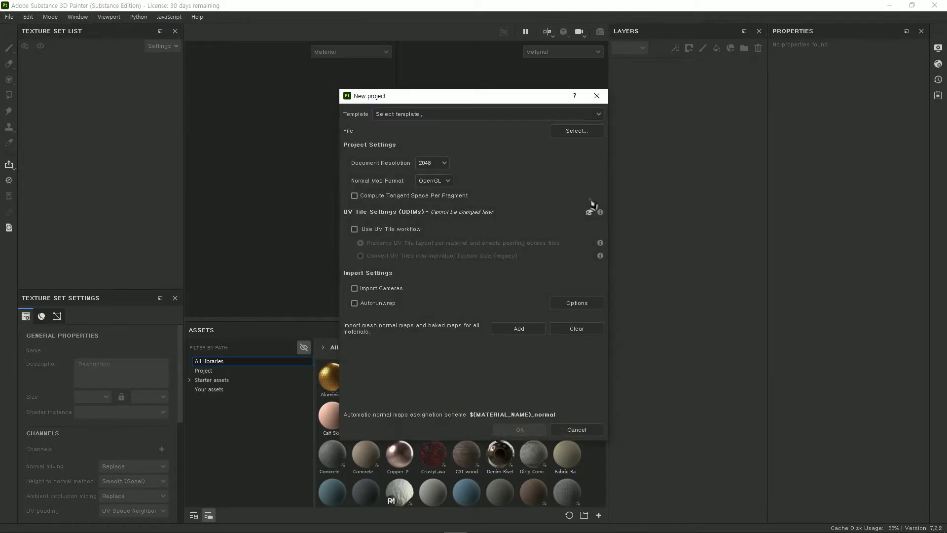
click(572, 133)
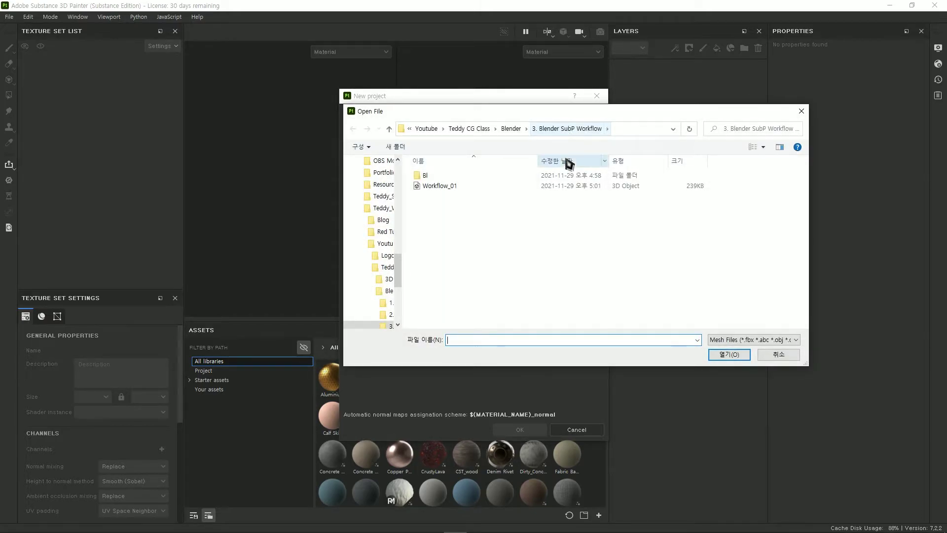
click(517, 190)
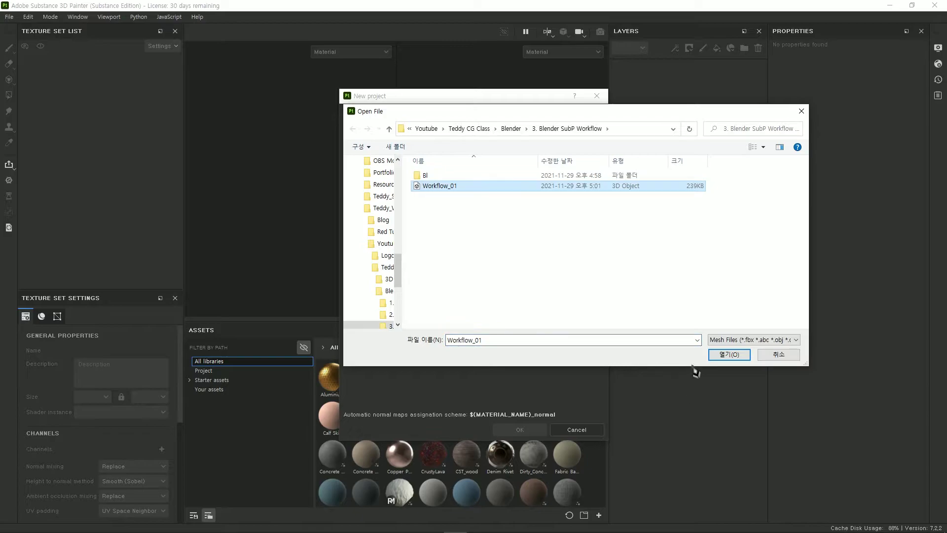
click(729, 354)
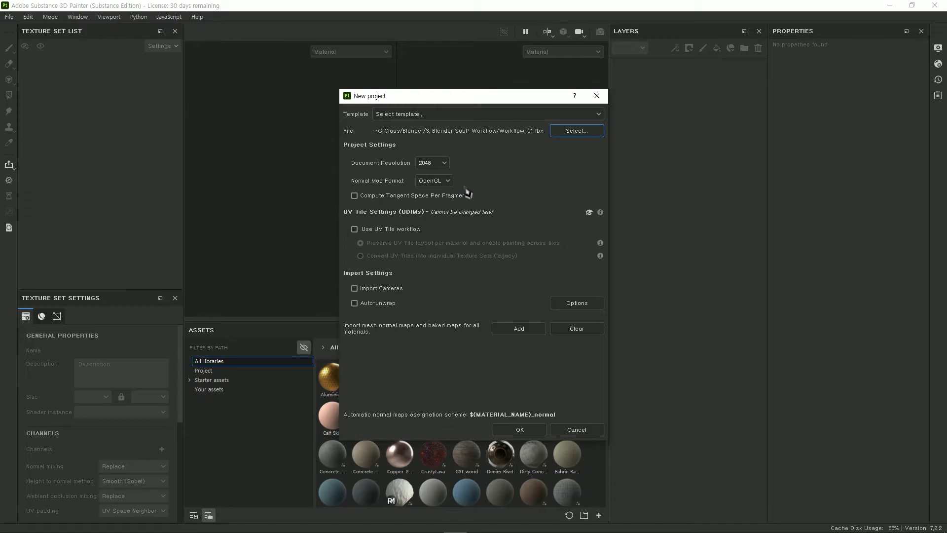
click(516, 430)
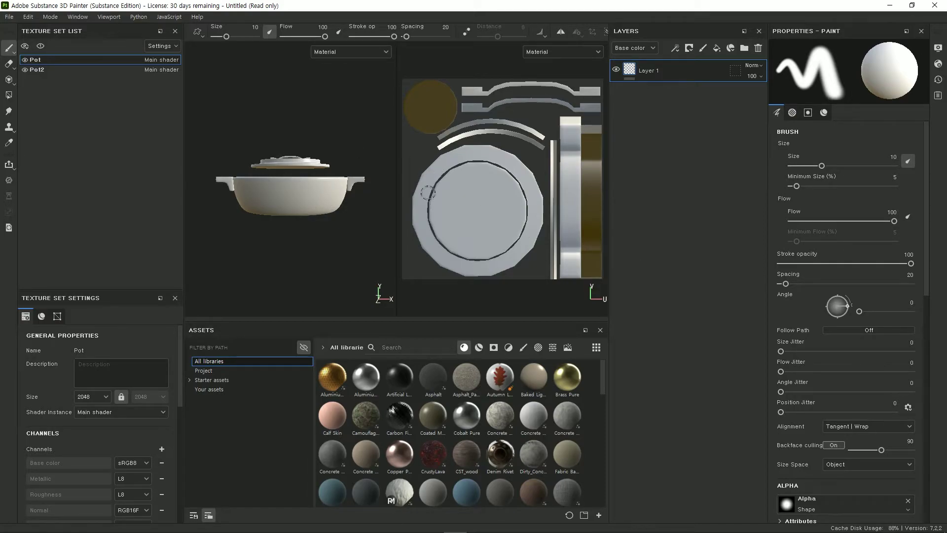
- Scroll the Texture Set Settings panel down to the Mesh Maps baking section
scroll(511, 174, down, 2)
scroll(511, 174, up, 2)
scroll(518, 173, down, 2)
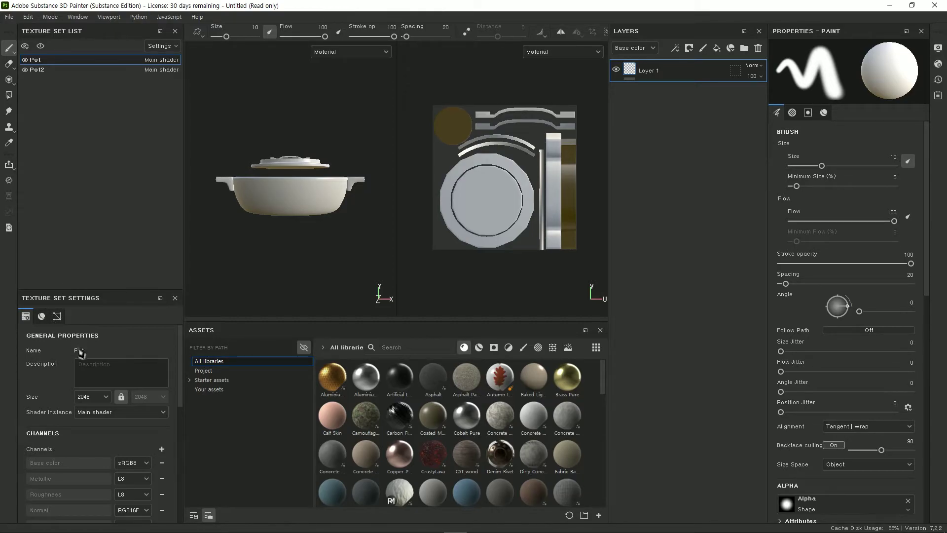
scroll(78, 352, down, 5)
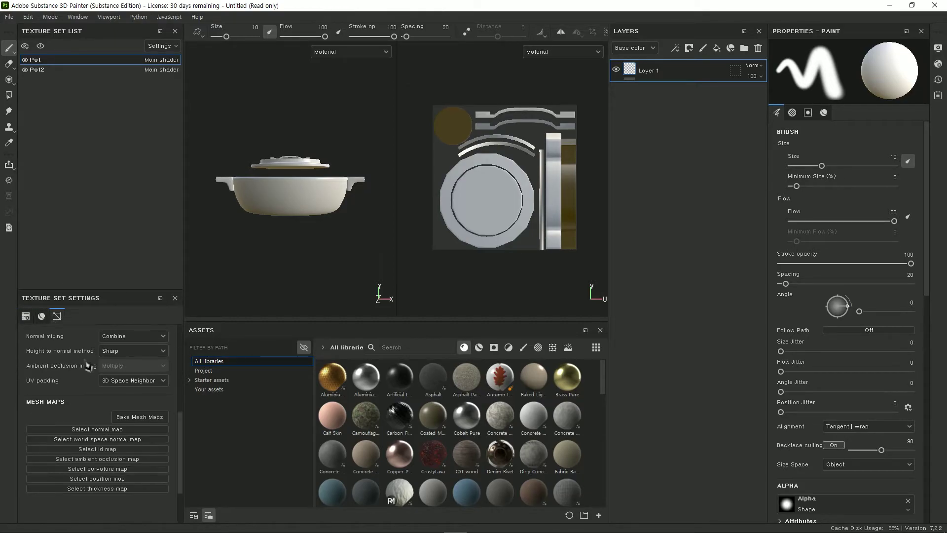
- Bake all seven Pot mesh maps with the output size set to 2048
click(146, 419)
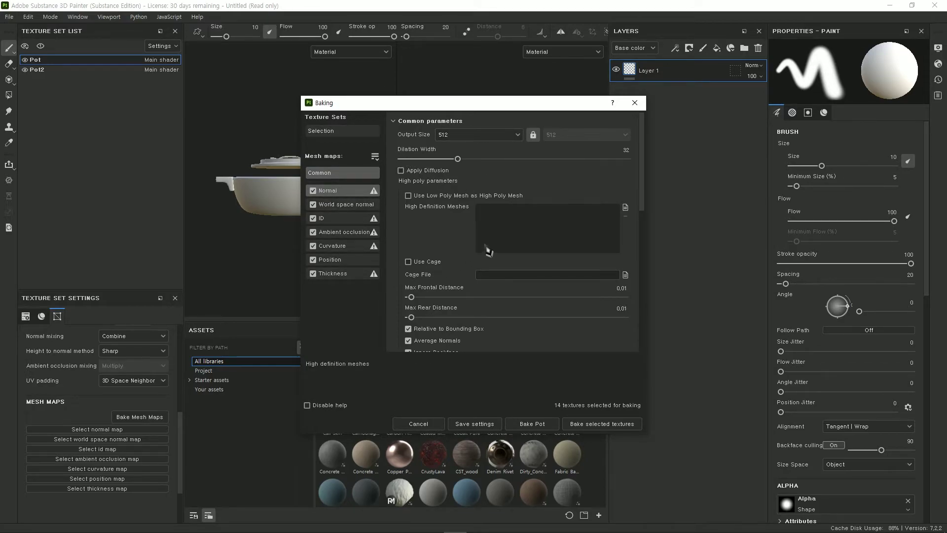
click(456, 135)
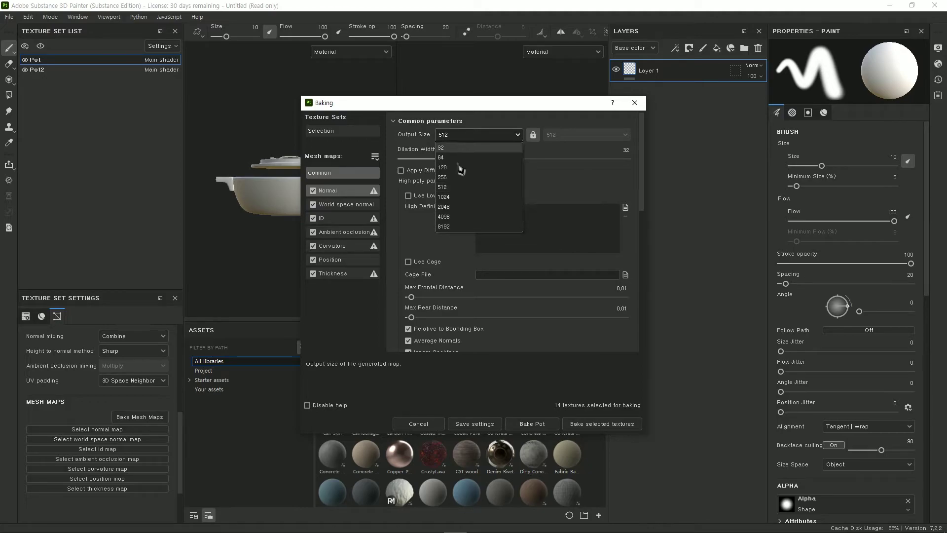
click(452, 209)
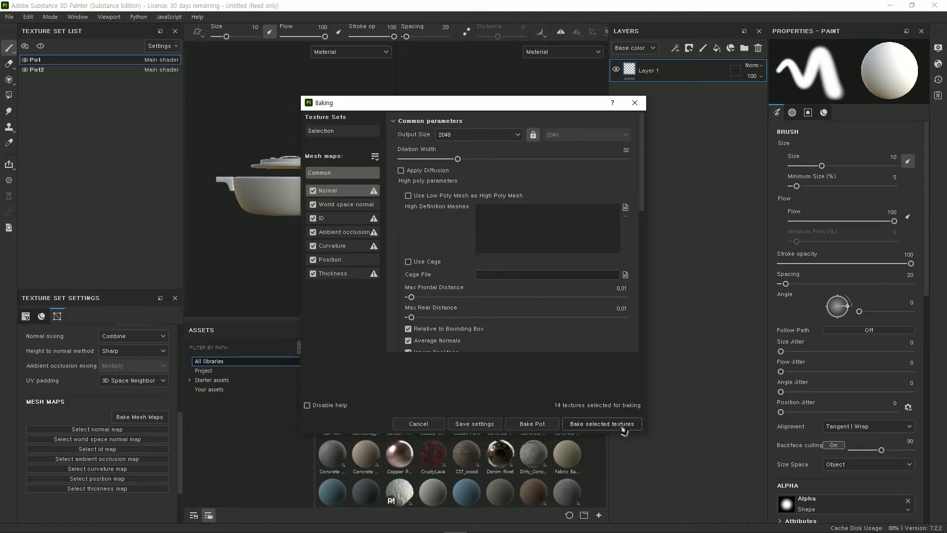
click(543, 424)
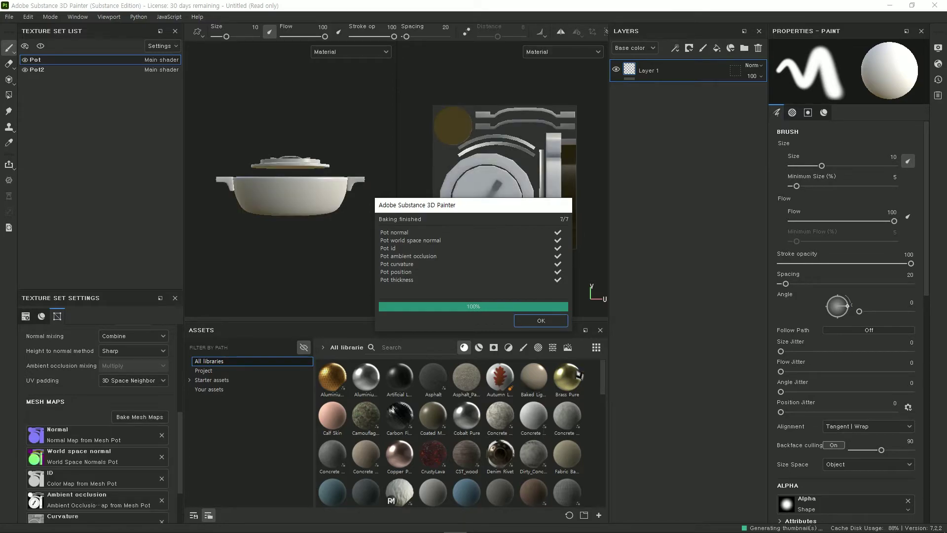
- Cycle through the baked mesh maps in both viewports, then return to the full material view
click(541, 320)
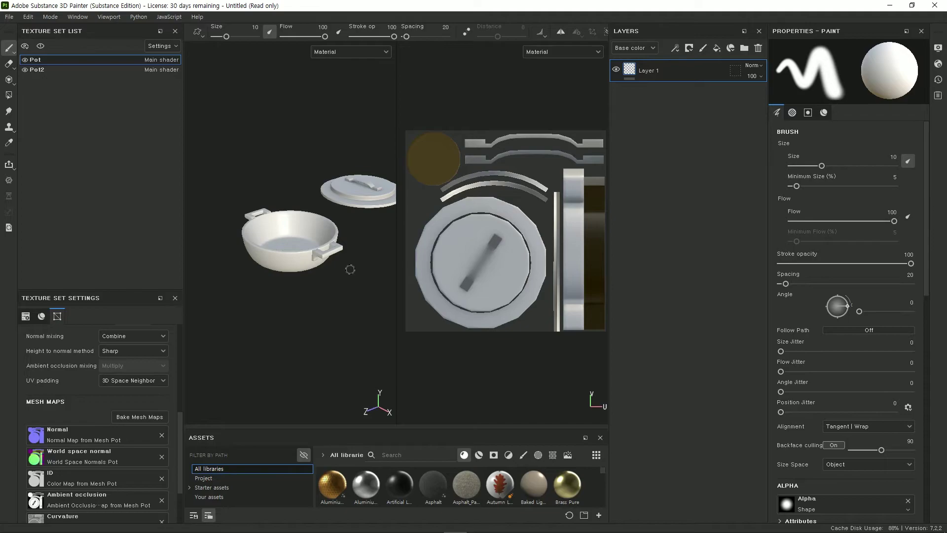
key(b)
mouse_move(351, 270)
alt+mouse_down()
mouse_move(266, 296)
mouse_move(309, 271)
alt+mouse_up()
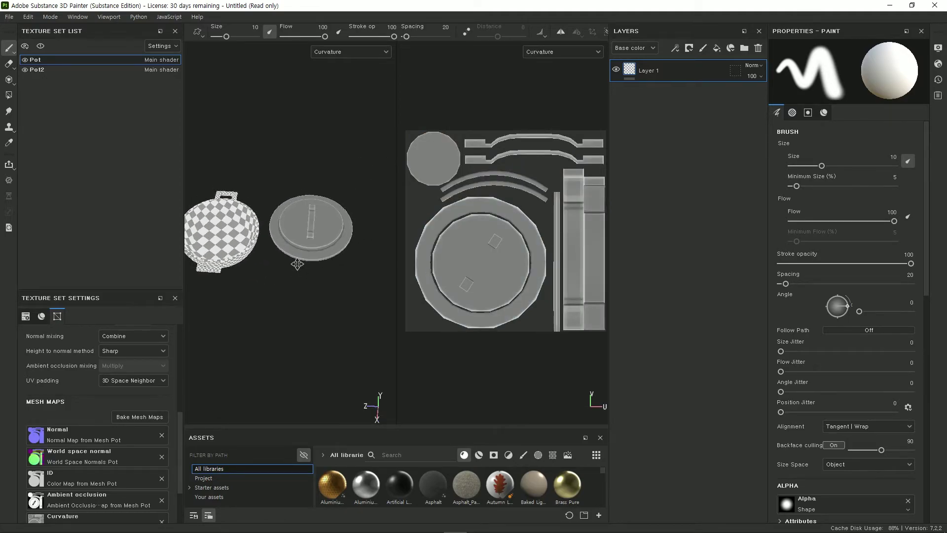
key(b)
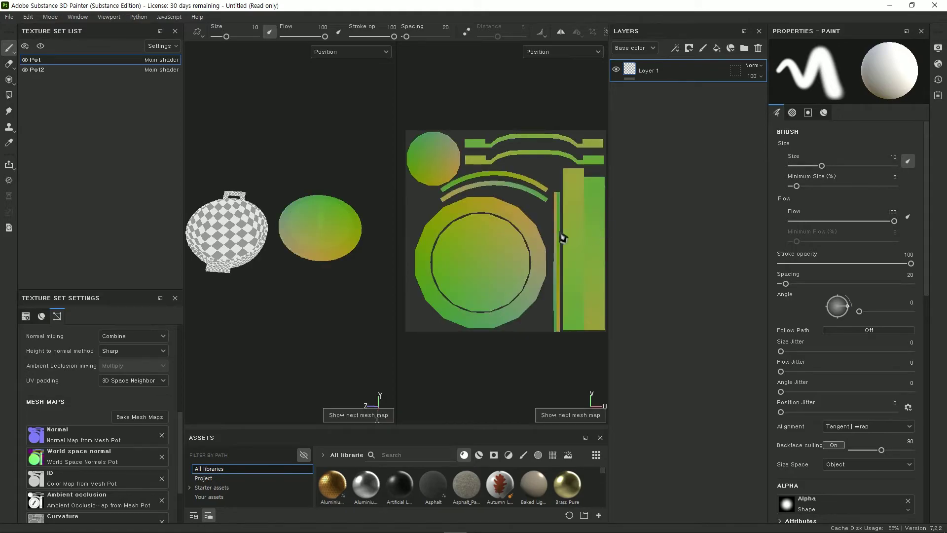
scroll(564, 237, down, 1)
key(b)
key(b)
key(b)
key(b)
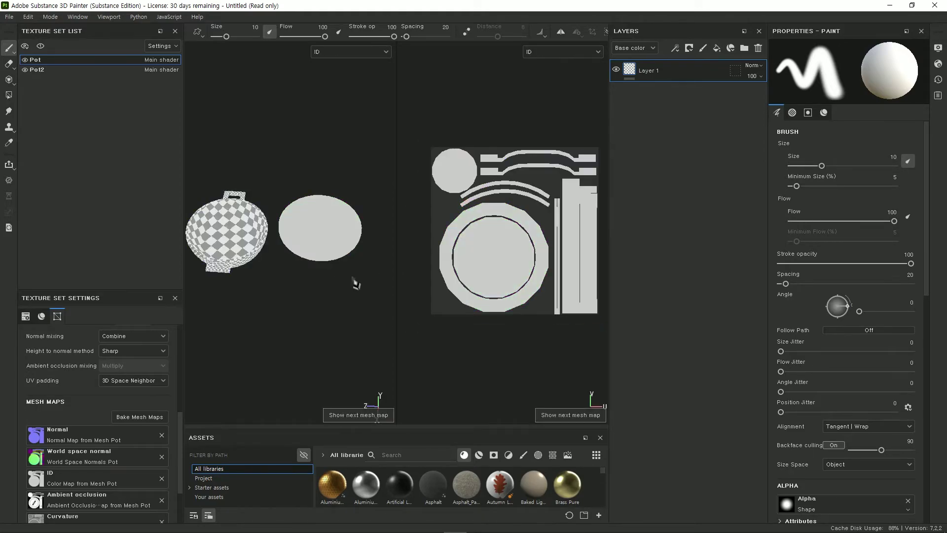
key(b)
key(b)
key(b)
key(b)
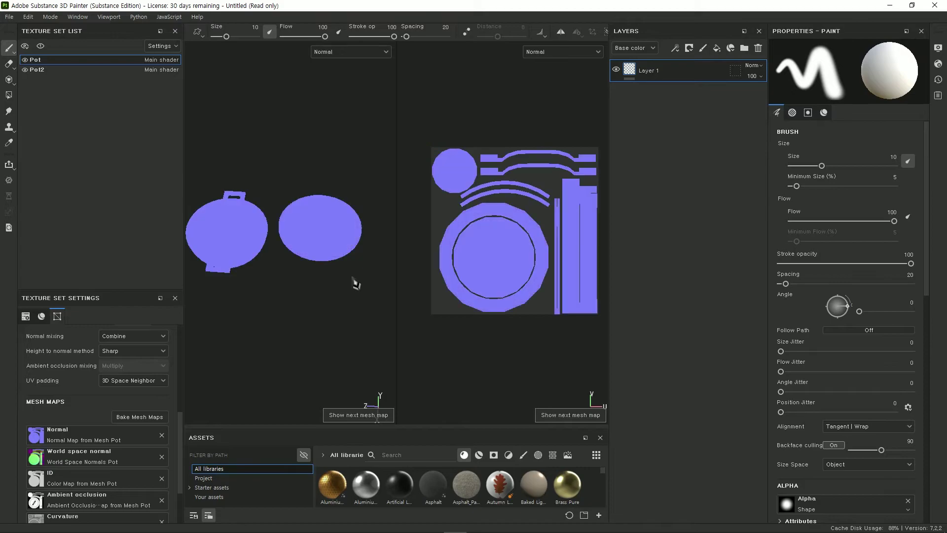
key(b)
key(m)
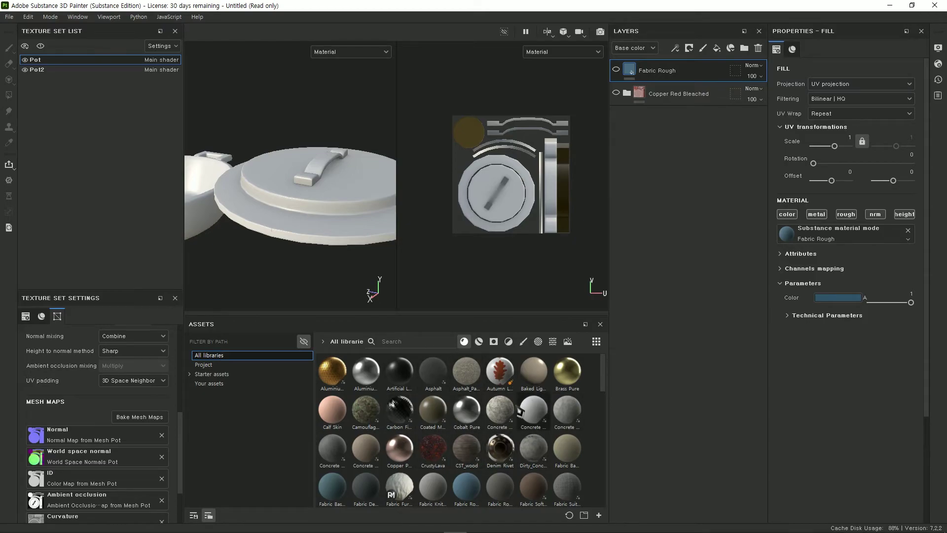
- Filter assets to smart materials, select Fabric Rough, and inspect Edges Damages and Surface Details
click(480, 343)
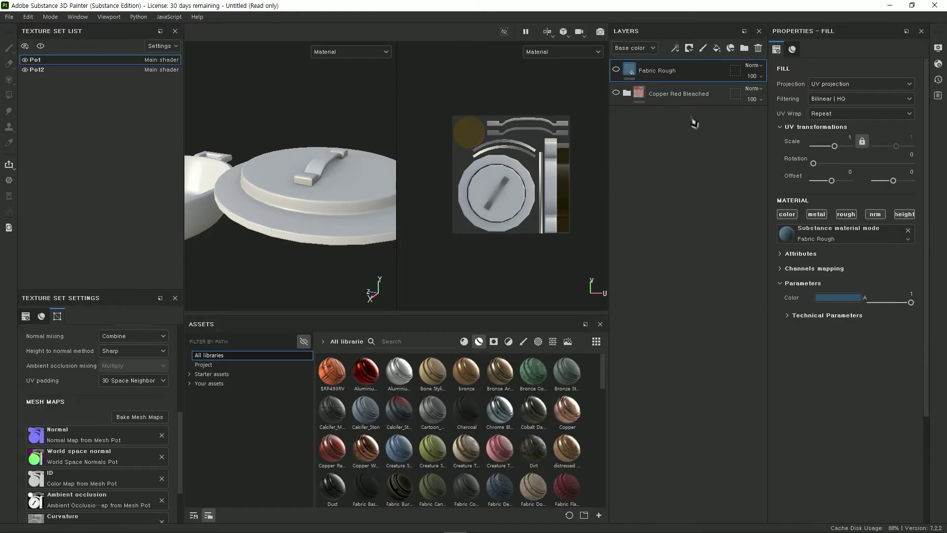
click(637, 77)
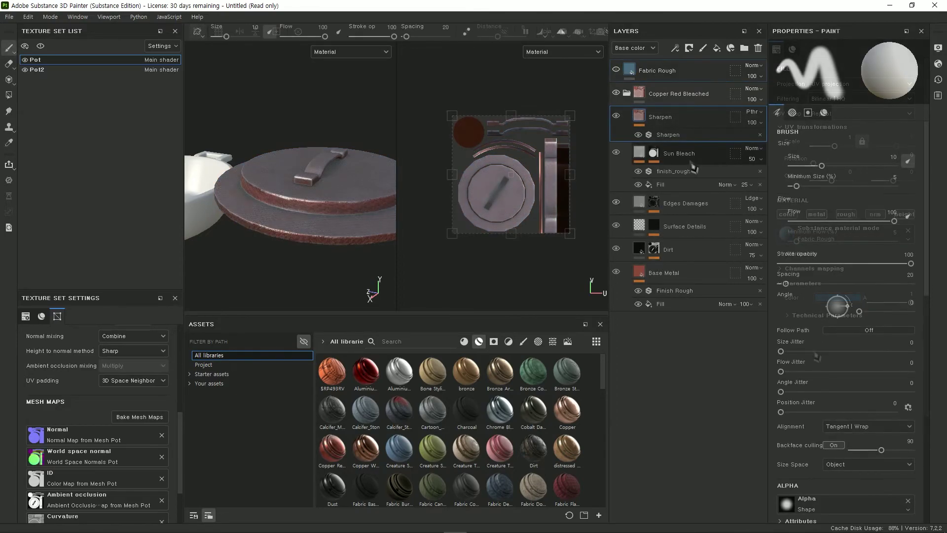
click(692, 210)
click(693, 228)
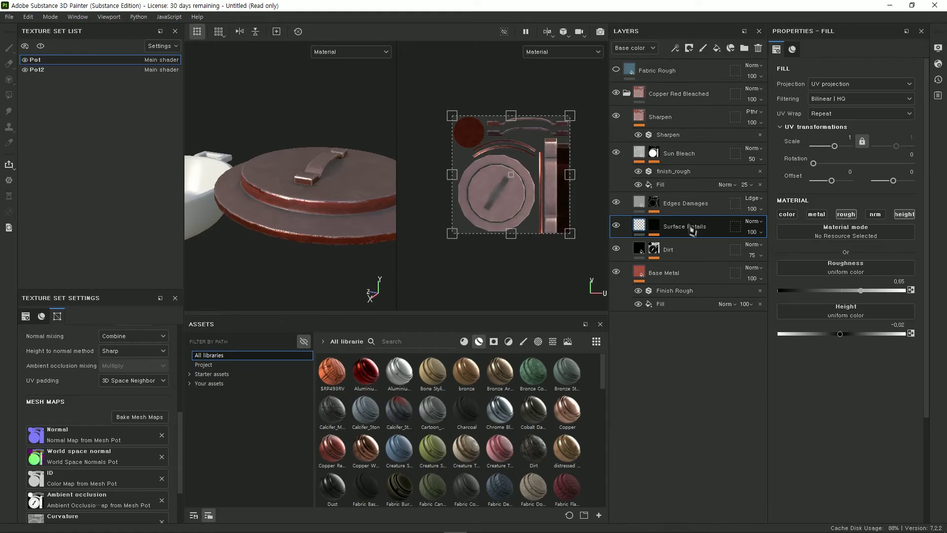
- Cycle the baked maps from world space normal to ambient occlusion with interface panels hidden
key(b)
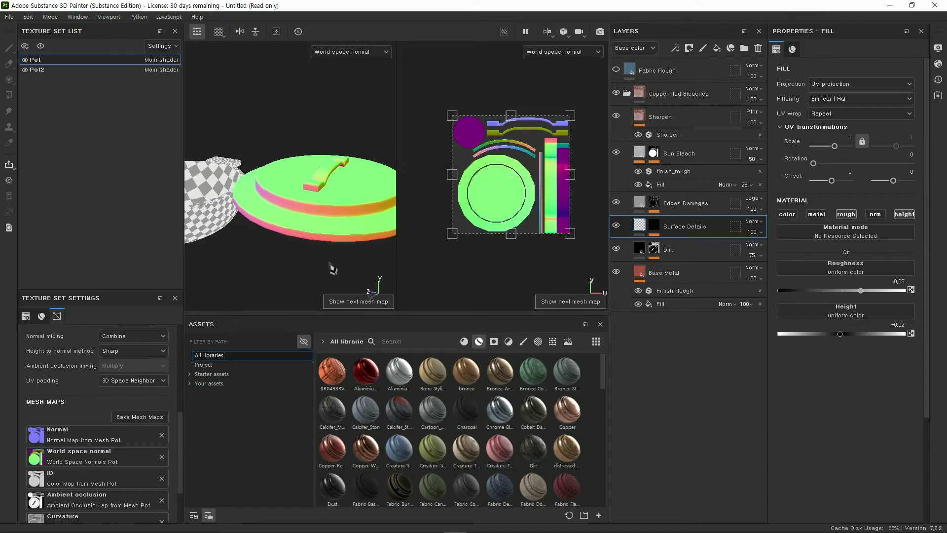
mouse_move(329, 281)
alt+mouse_down()
mouse_move(374, 289)
mouse_move(383, 332)
alt+mouse_up()
key(Tab)
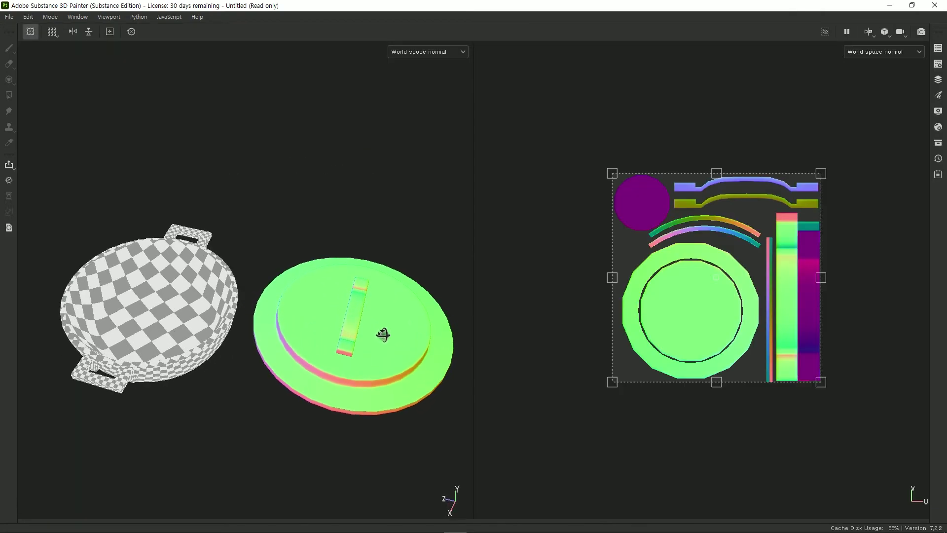
key(b)
key(b)
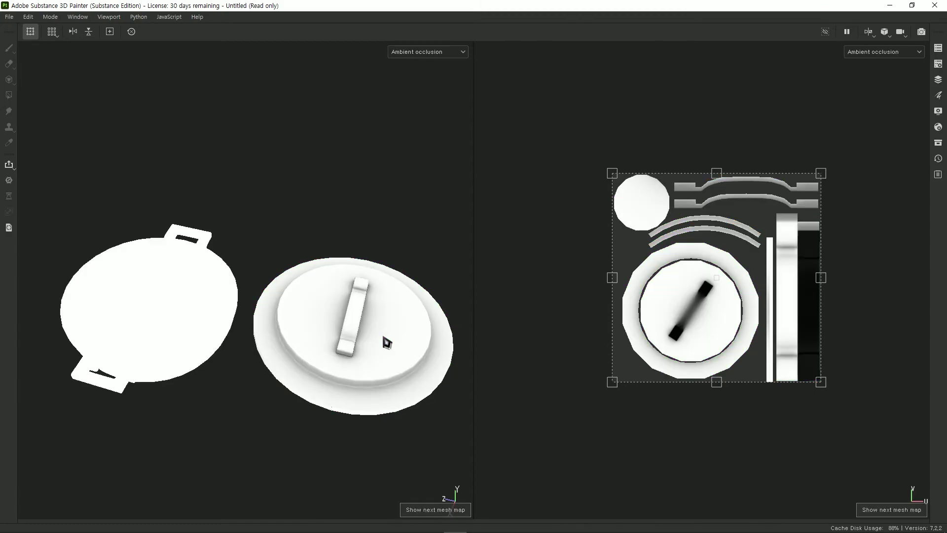
key(b)
key(b)
key(b)
key(b)
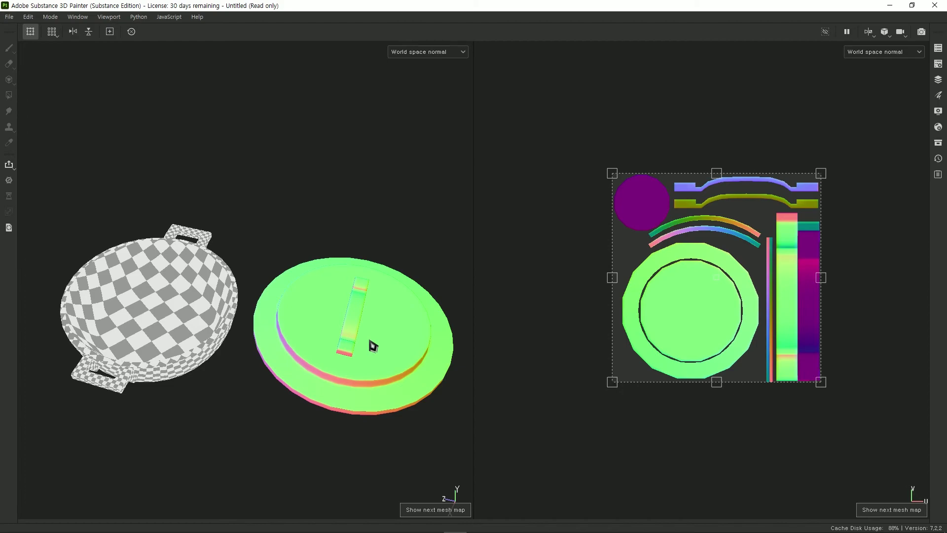
- Step through Base color, Metallic, Roughness and Normal channels, ending on the full material
key(c)
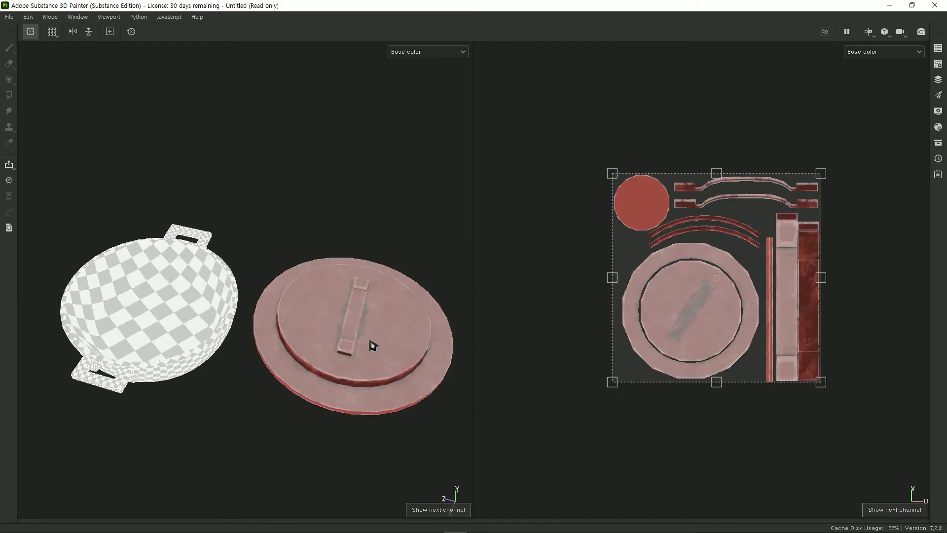
key(c)
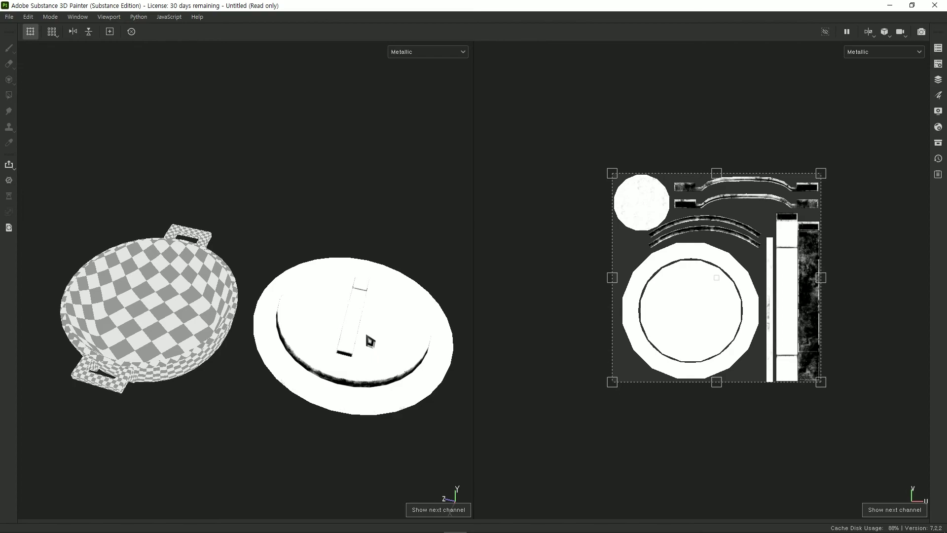
key(c)
key(c)
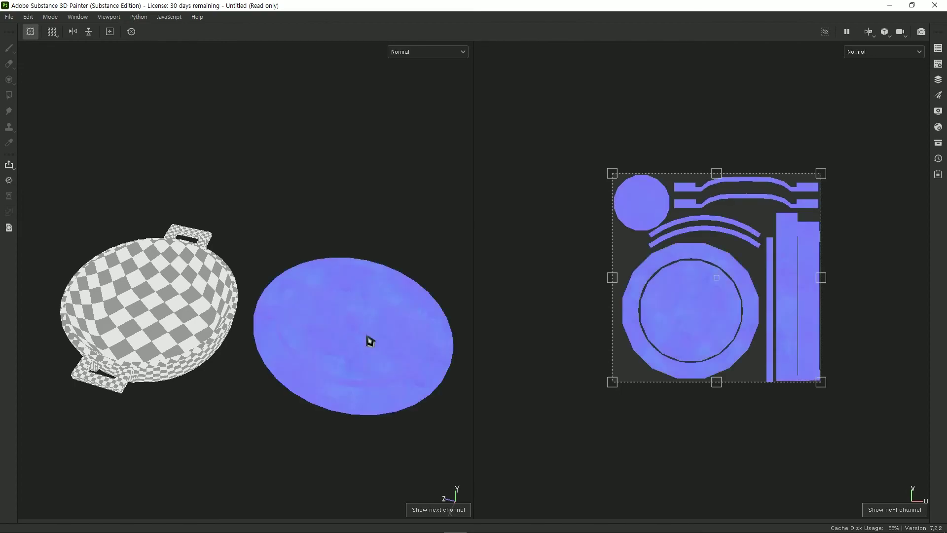
key(c)
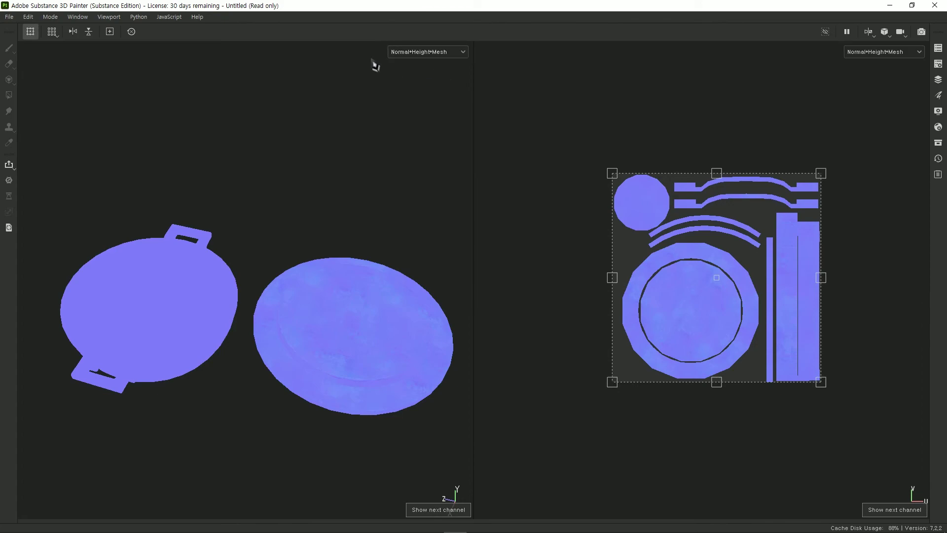
key(c)
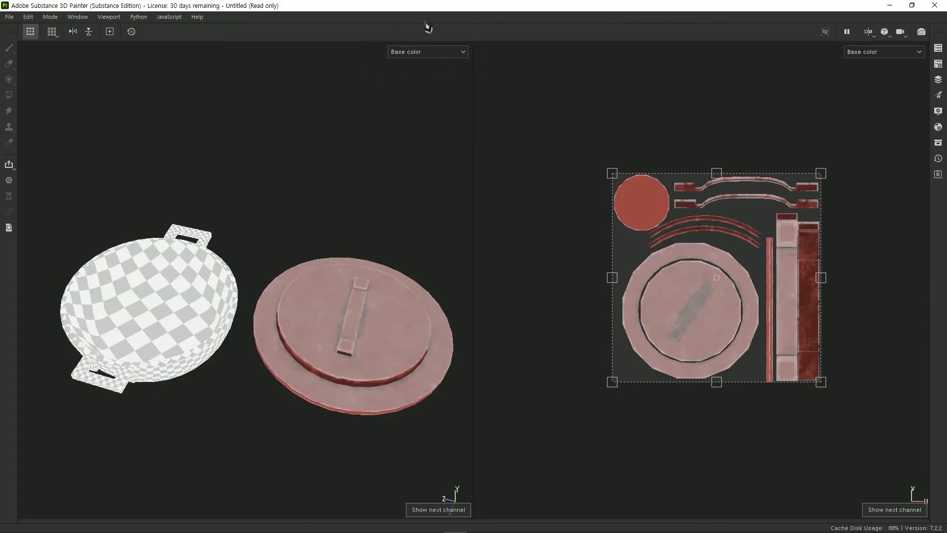
key(c)
key(c)
key(c)
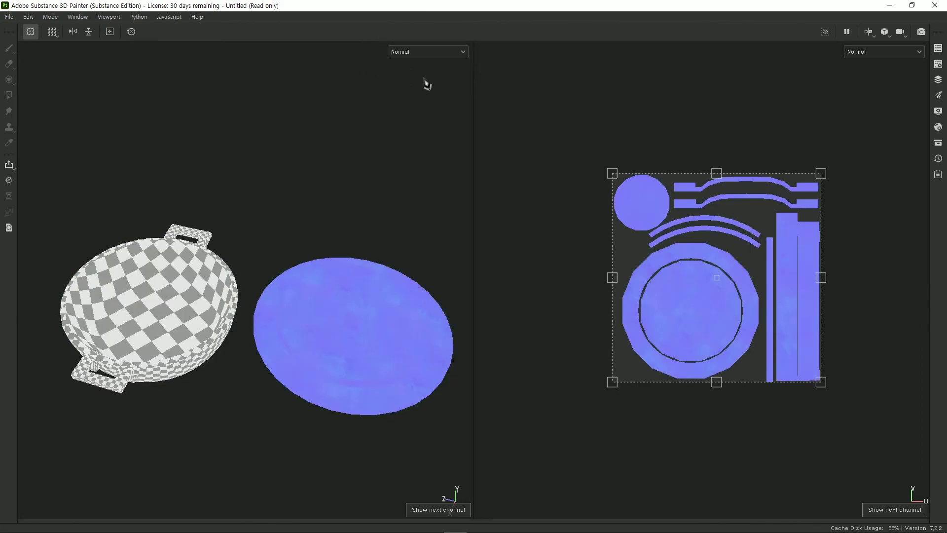
key(c)
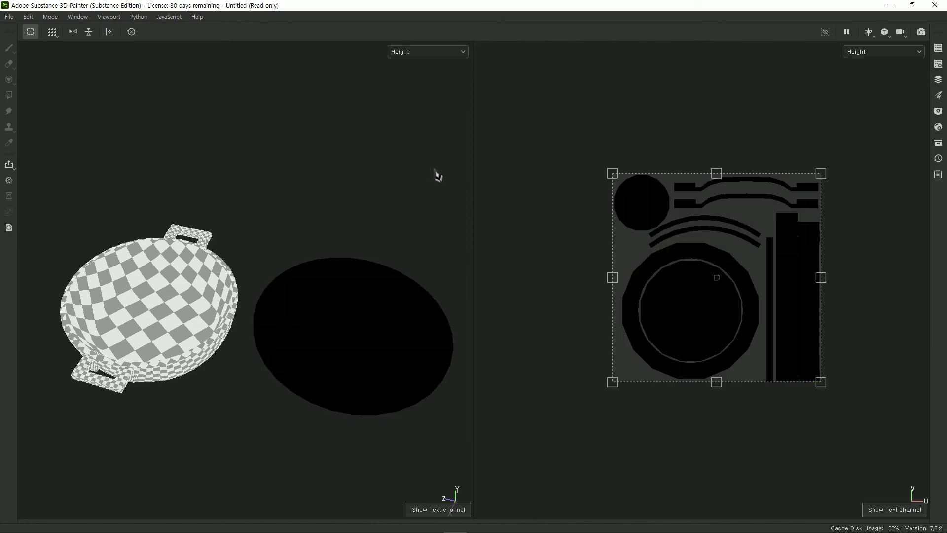
key(m)
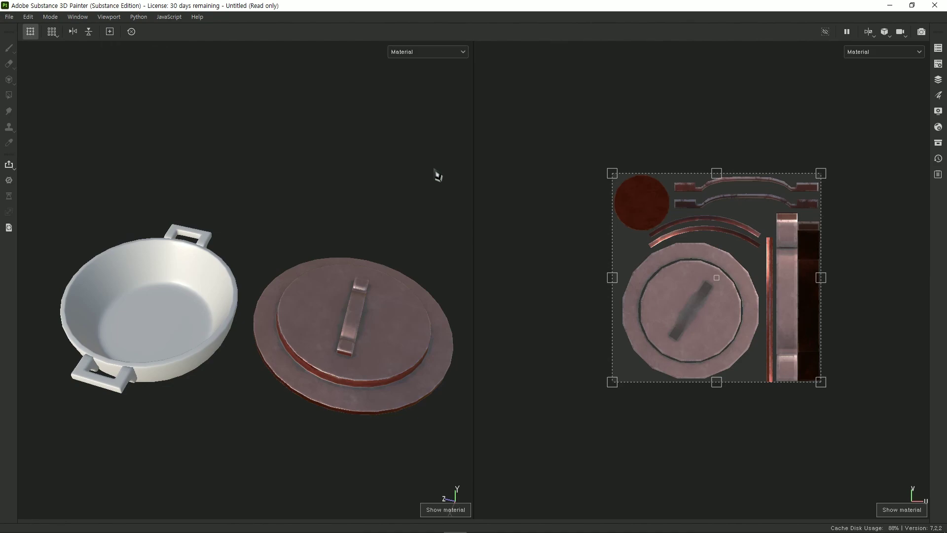
scroll(414, 327, up, 2)
scroll(404, 275, up, 3)
scroll(405, 278, up, 3)
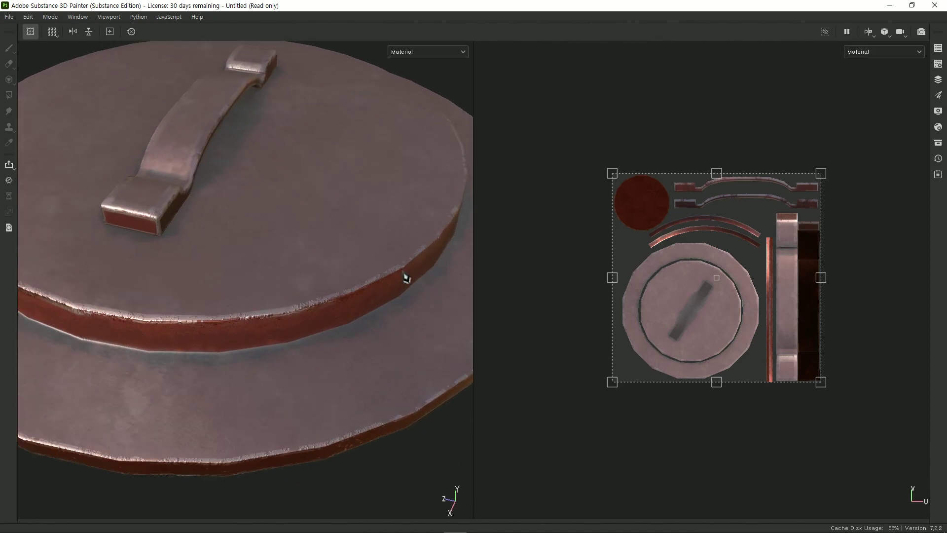
mouse_move(405, 278)
alt+mouse_down()
mouse_move(393, 296)
mouse_move(386, 218)
mouse_move(360, 146)
mouse_move(364, 271)
mouse_move(339, 272)
mouse_move(323, 238)
mouse_move(334, 256)
mouse_move(289, 269)
mouse_move(289, 345)
mouse_move(342, 226)
mouse_move(362, 207)
mouse_move(337, 231)
mouse_move(340, 275)
alt+mouse_up()
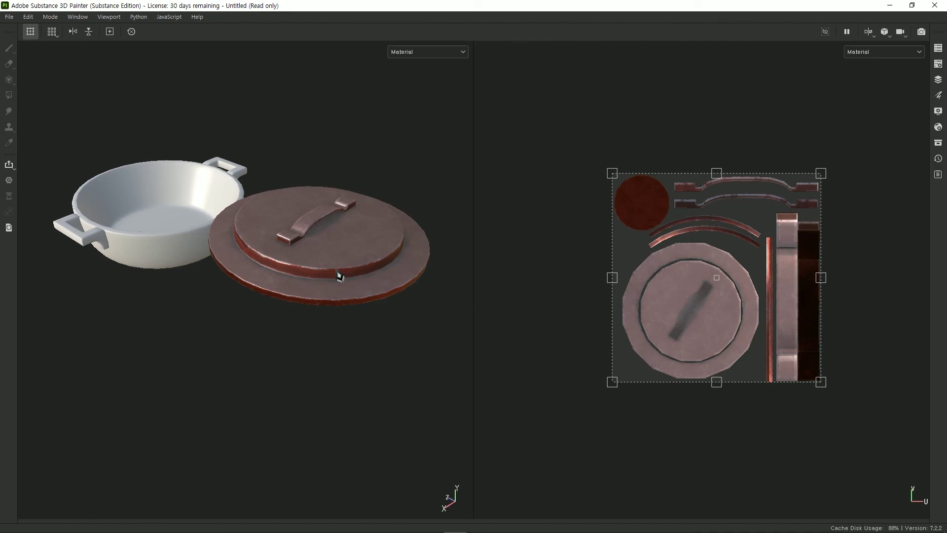